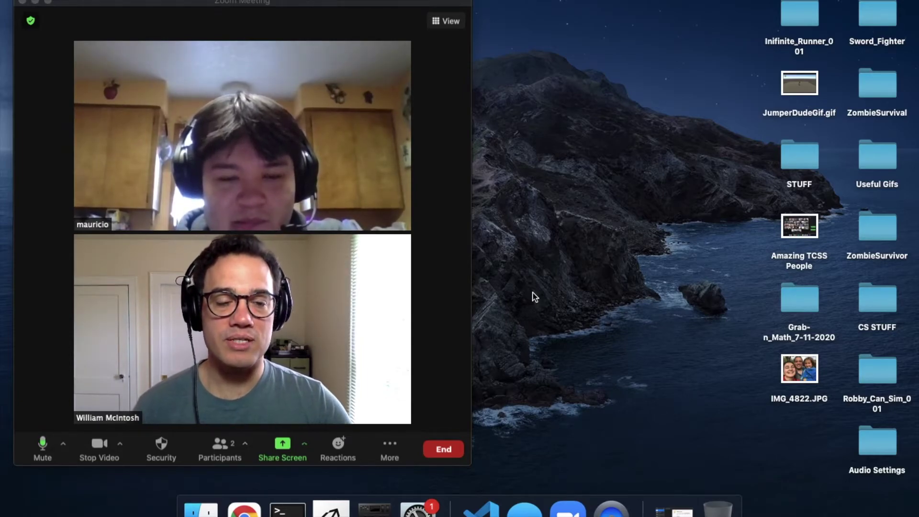
left_click_drag(448, 9, 440, 6)
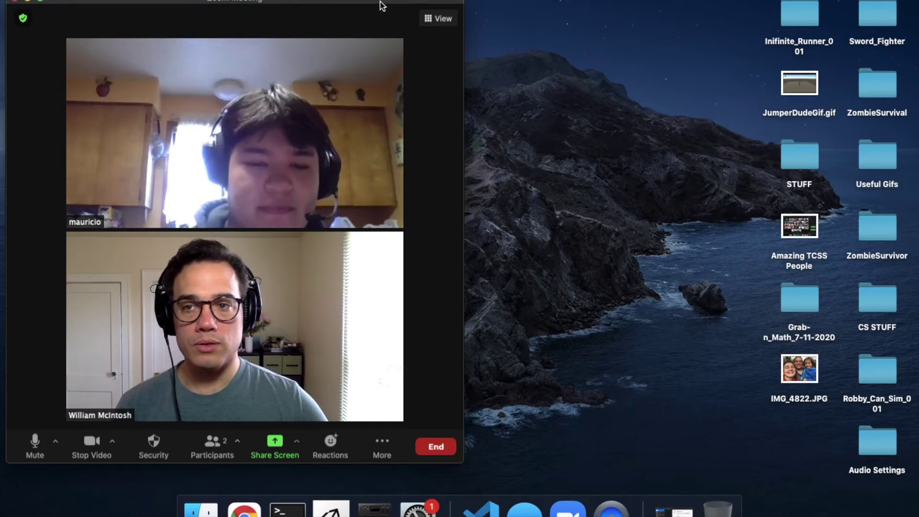
left_click_drag(379, 6, 377, 8)
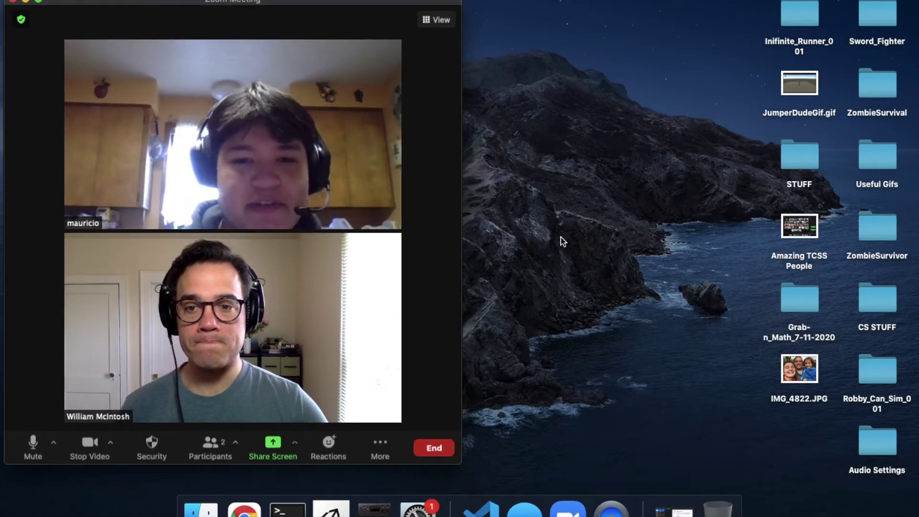